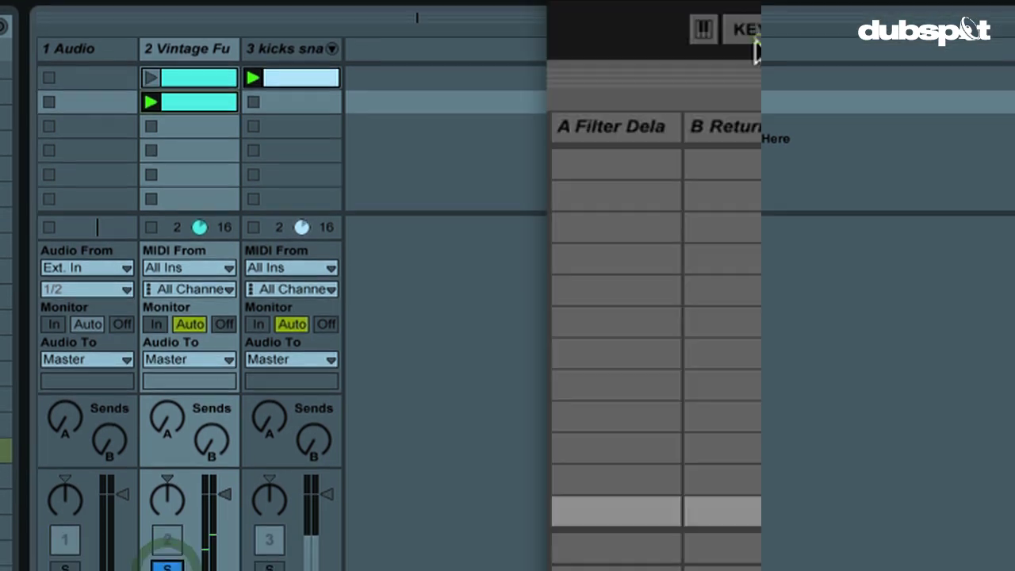
Step: In Key Map mode, assign keys a, s, d and f to track 1's four spotify.8 clips
{"action": "left_click", "coordinate": [754, 36]}
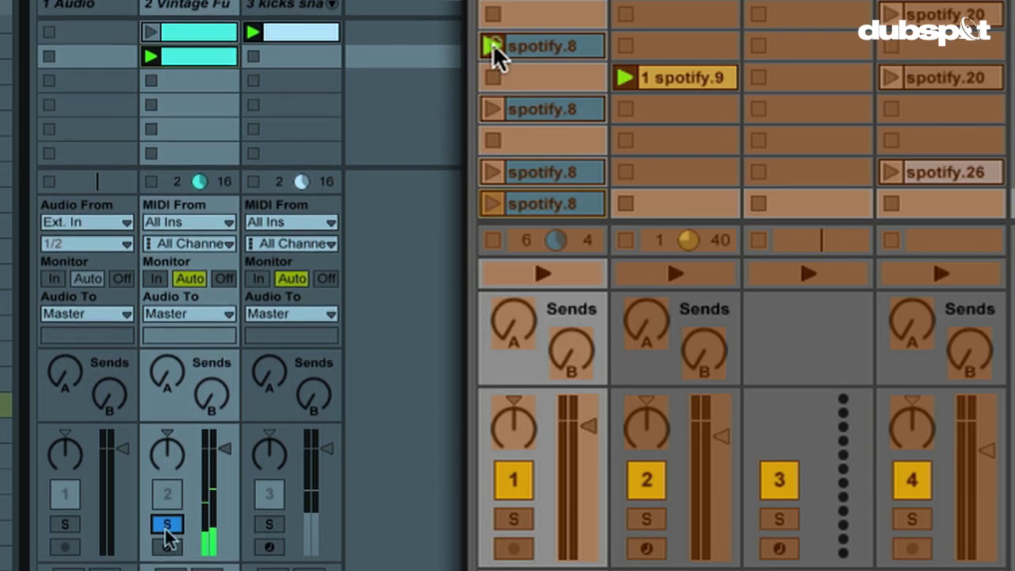
{"action": "left_click", "coordinate": [492, 46]}
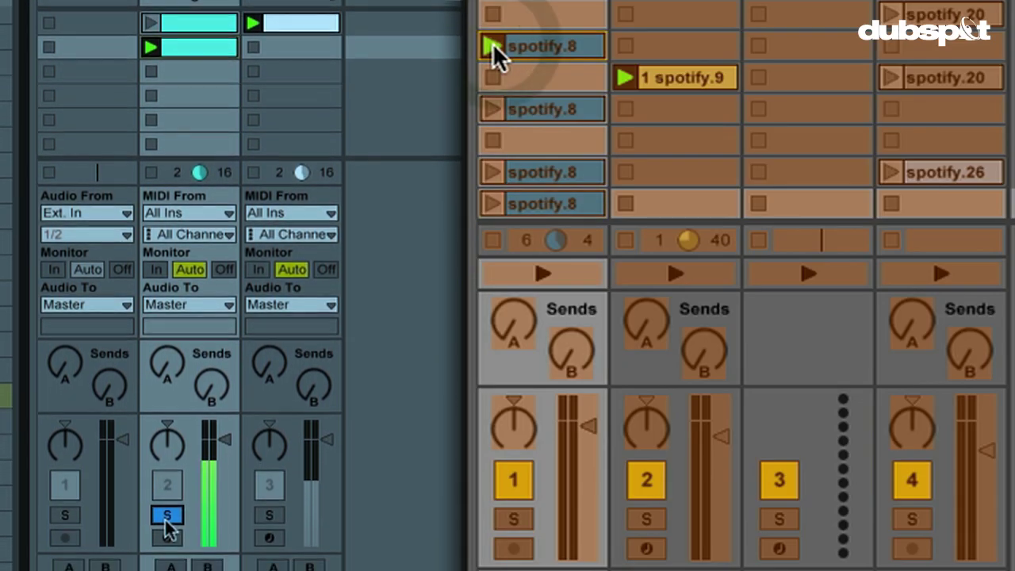
{"action": "key", "text": "a"}
{"action": "left_click", "coordinate": [491, 109]}
{"action": "key", "text": "s"}
{"action": "left_click", "coordinate": [490, 170]}
{"action": "key", "text": "d"}
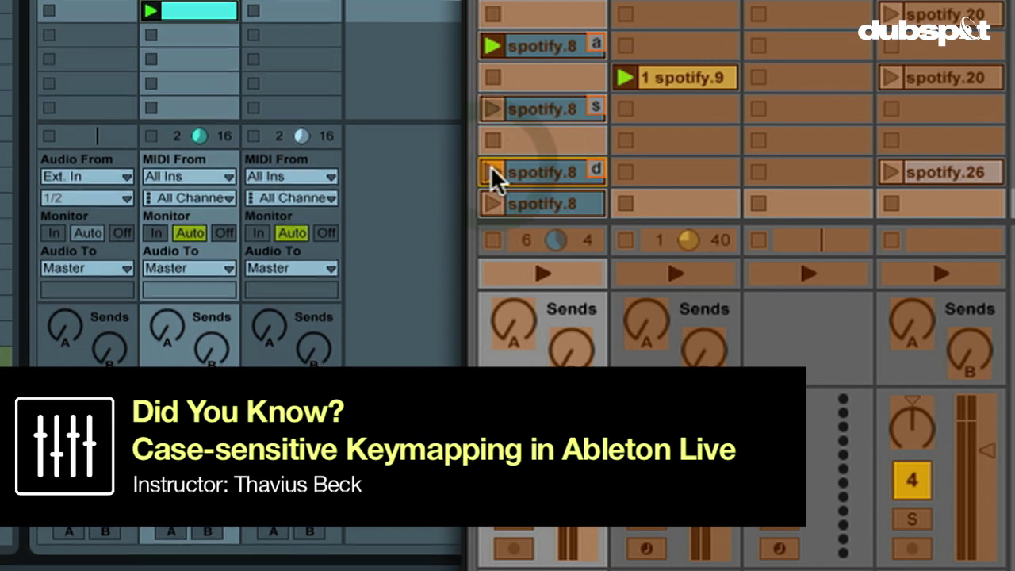
{"action": "left_click", "coordinate": [485, 206]}
{"action": "key", "text": "f"}
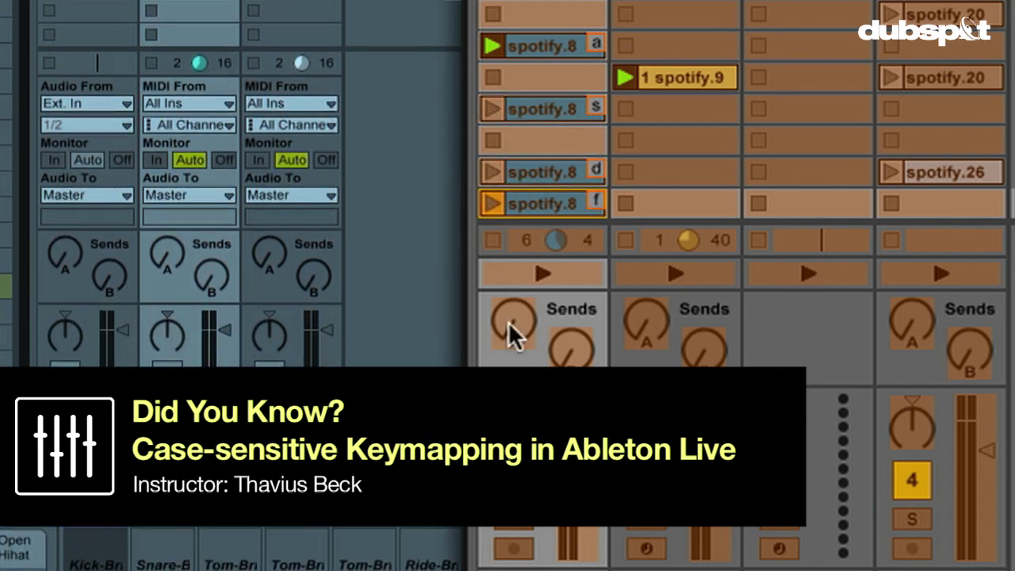
Step: Map track 1's Send A knob to uppercase Z and track 2's Send A to lowercase z
{"action": "left_click", "coordinate": [514, 323]}
{"action": "key", "text": "z"}
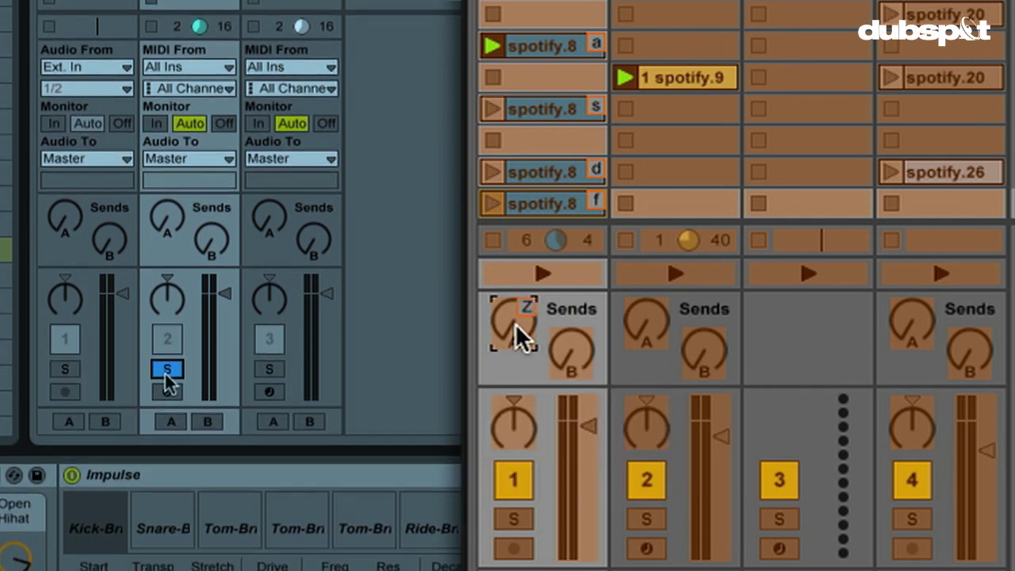
{"action": "left_click", "coordinate": [646, 321]}
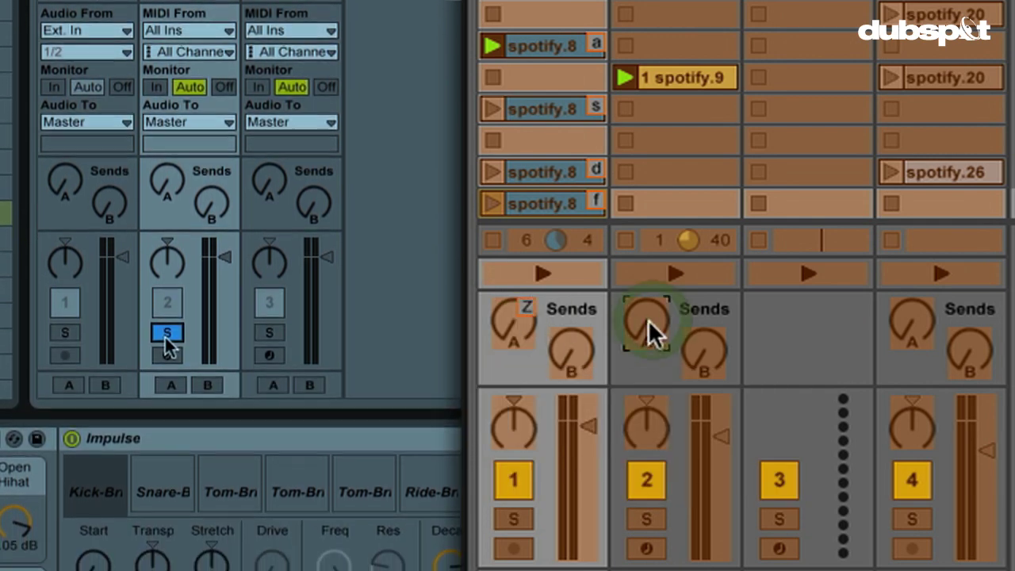
{"action": "key", "text": "z"}
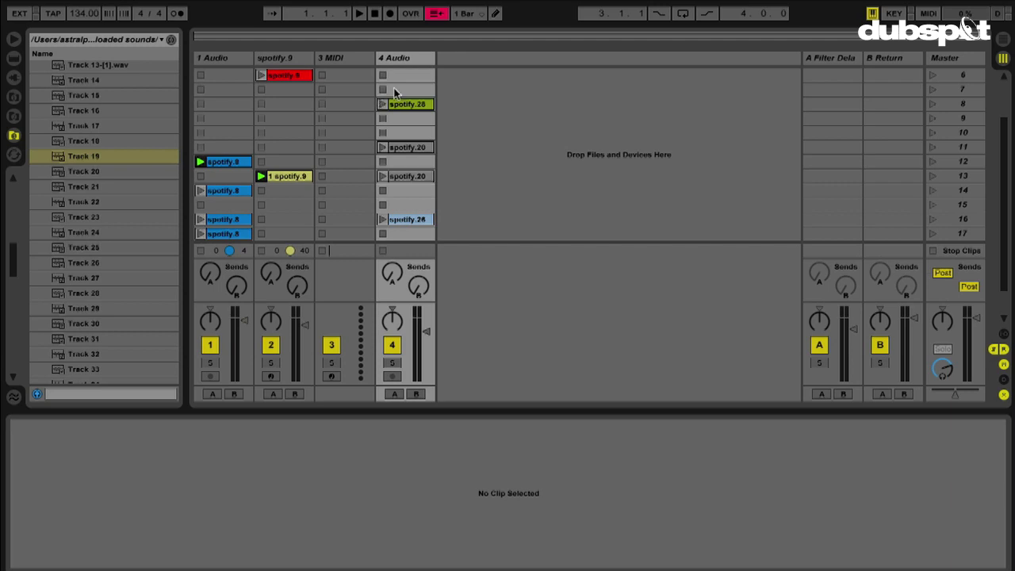
Step: Start playback of the set, then solo and unsolo track 1
{"action": "left_click", "coordinate": [360, 14]}
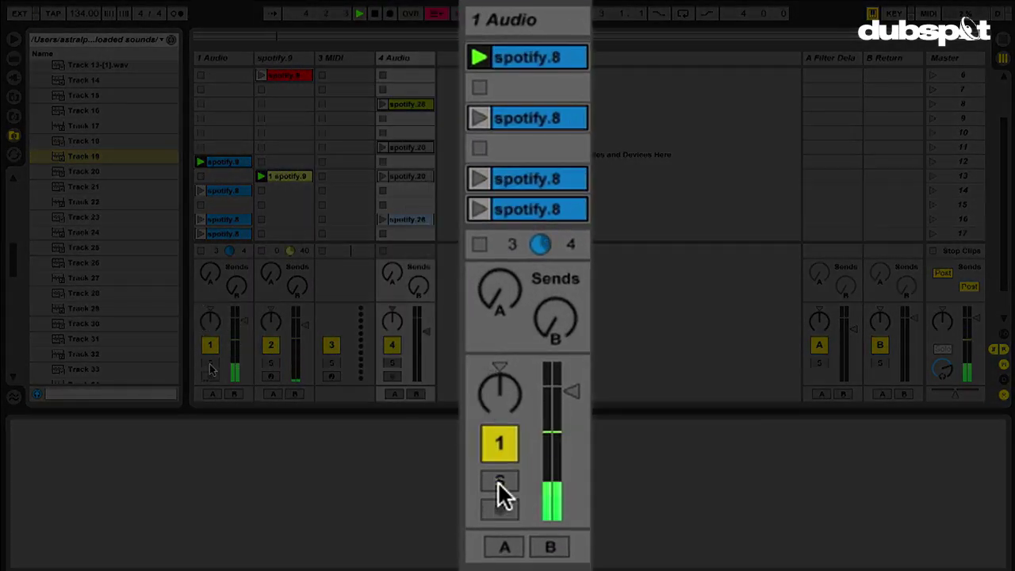
{"action": "left_click", "coordinate": [210, 364]}
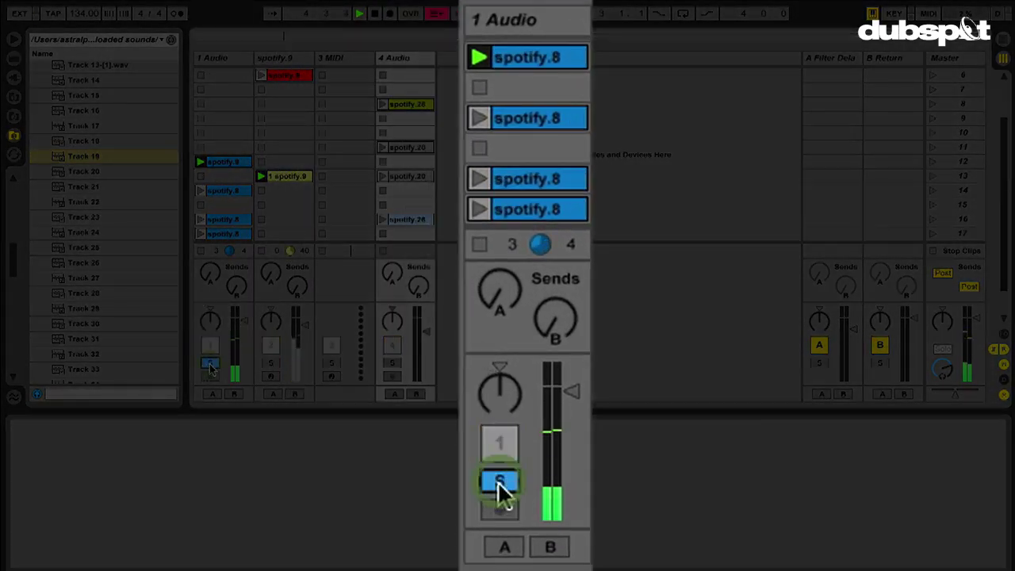
{"action": "left_click", "coordinate": [211, 364]}
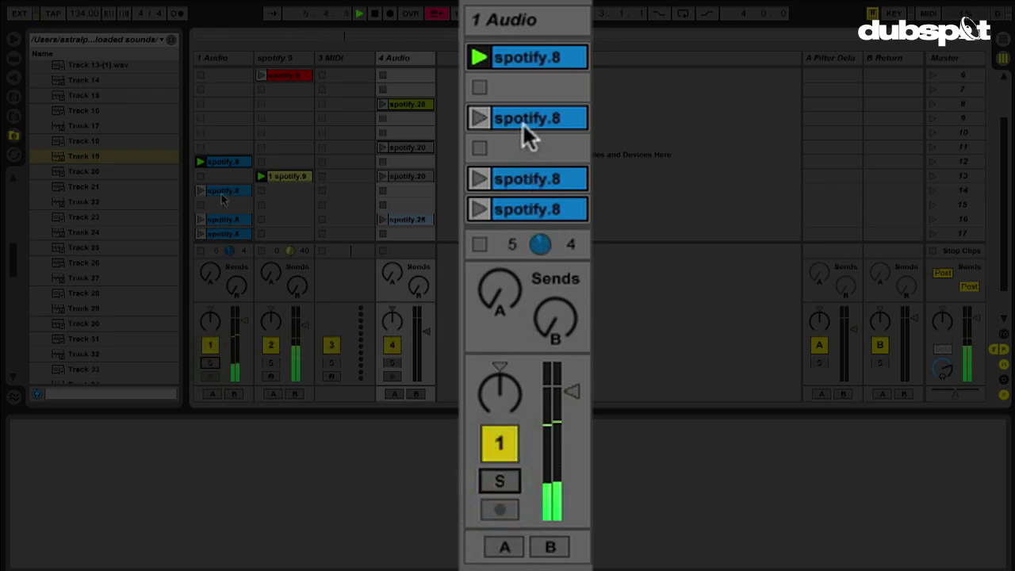
Step: Launch track 1's spotify.8 clips in turn (third, top, bottom, second), finishing on the top clip
{"action": "left_click", "coordinate": [201, 220]}
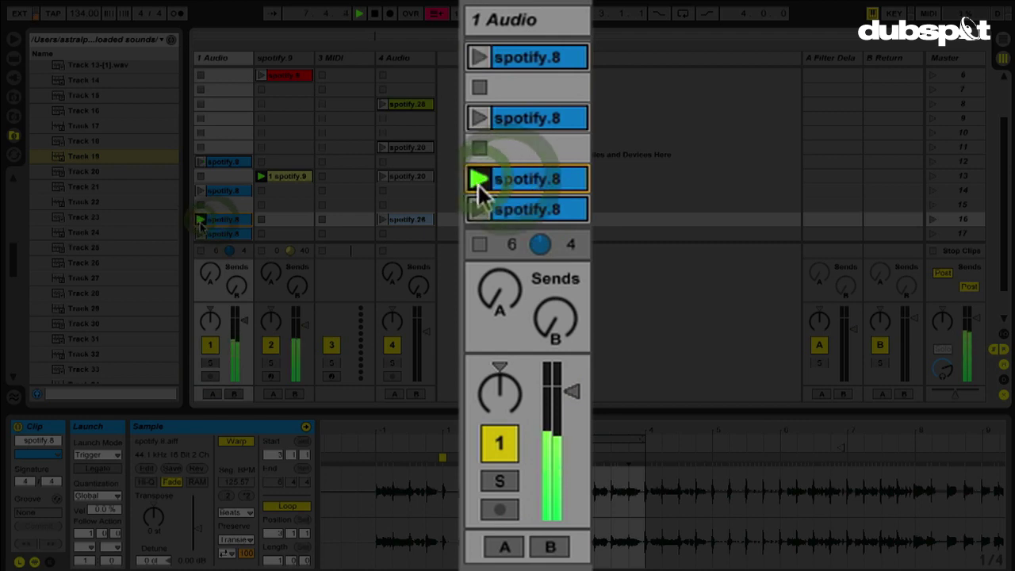
{"action": "left_click", "coordinate": [201, 161]}
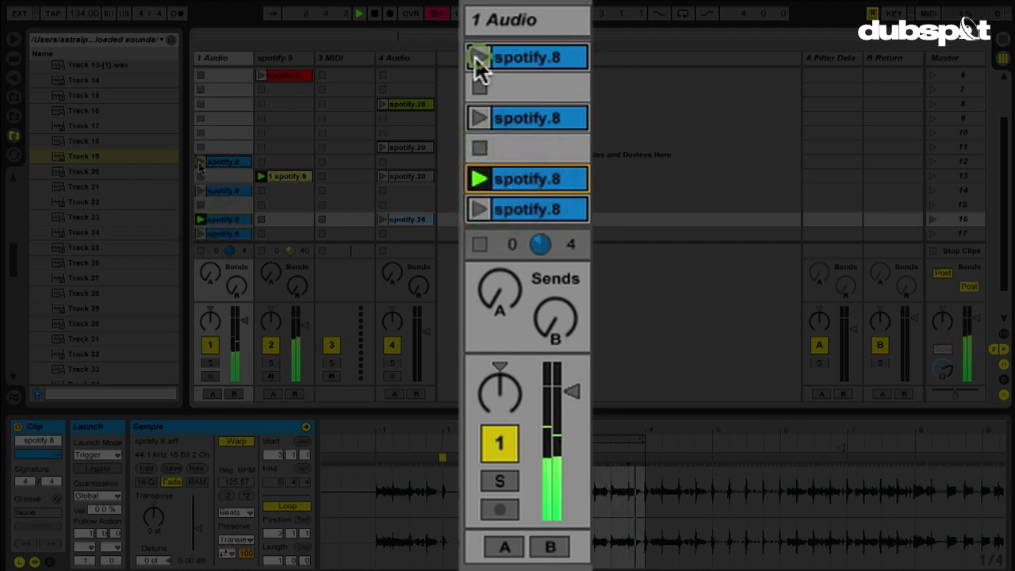
{"action": "left_click", "coordinate": [202, 233]}
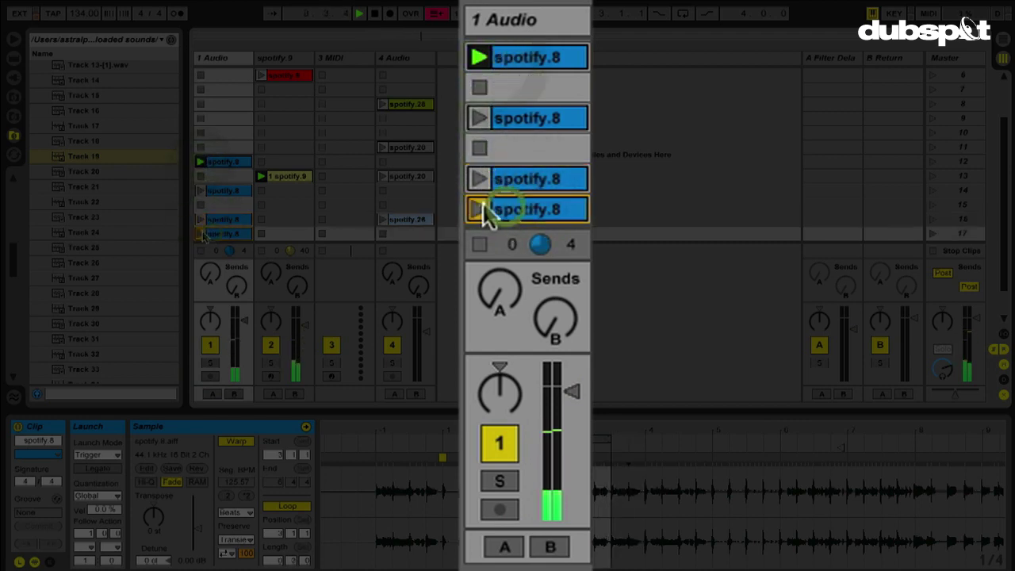
{"action": "left_click", "coordinate": [201, 191]}
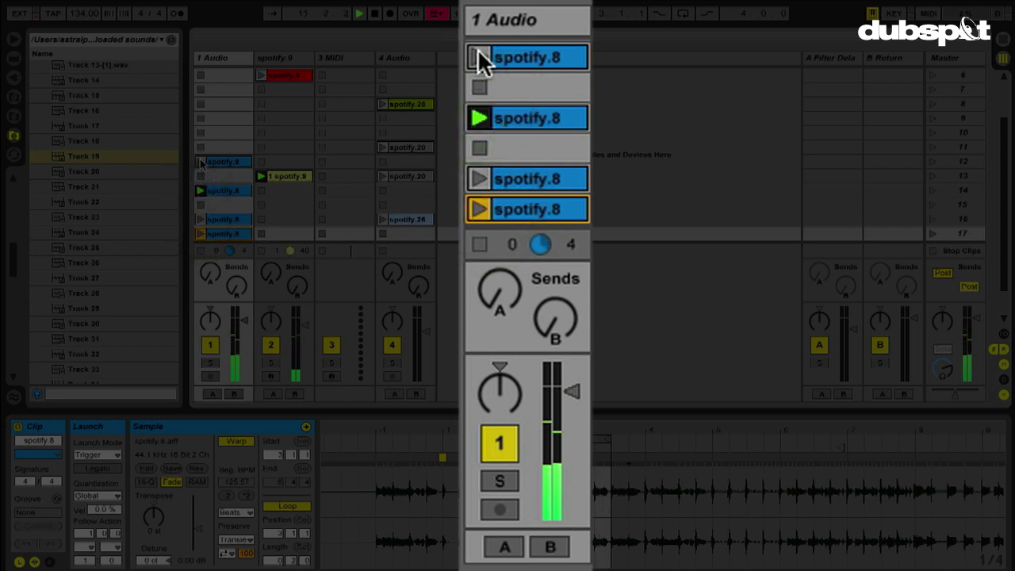
{"action": "left_click", "coordinate": [201, 161]}
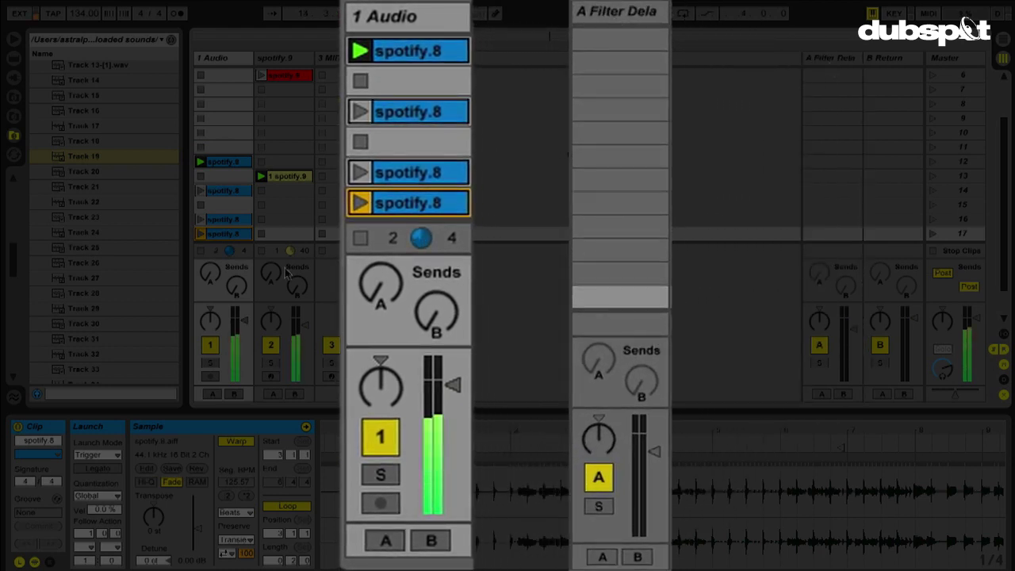
Step: Drag track 1's Send A knob up to raise its level into return track A
{"action": "left_click_drag", "start_coordinate": [211, 272], "coordinate": [211, 317]}
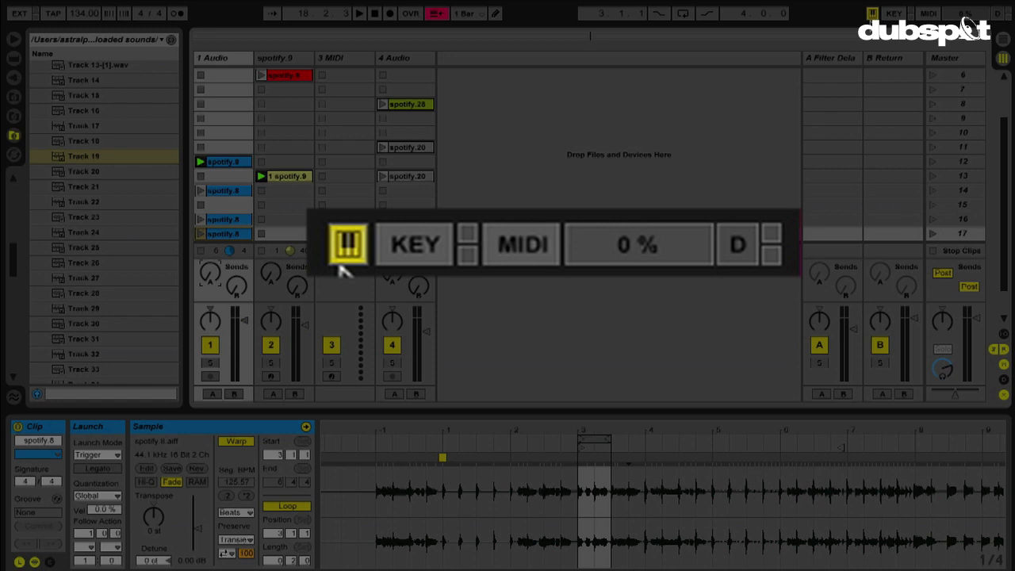
Step: Switch off the Computer MIDI Keyboard in the control bar
{"action": "left_click", "coordinate": [872, 15]}
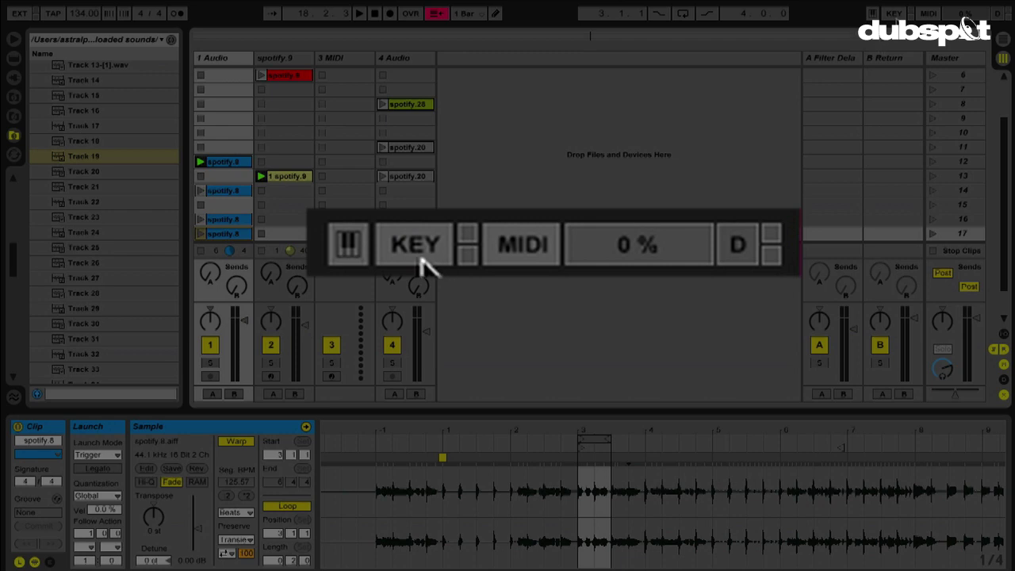
Step: Enter Key Map mode and assign keys a, s, d, f to 1-Audio clip slots 12, 14, 16 and 17
{"action": "left_click", "coordinate": [894, 14]}
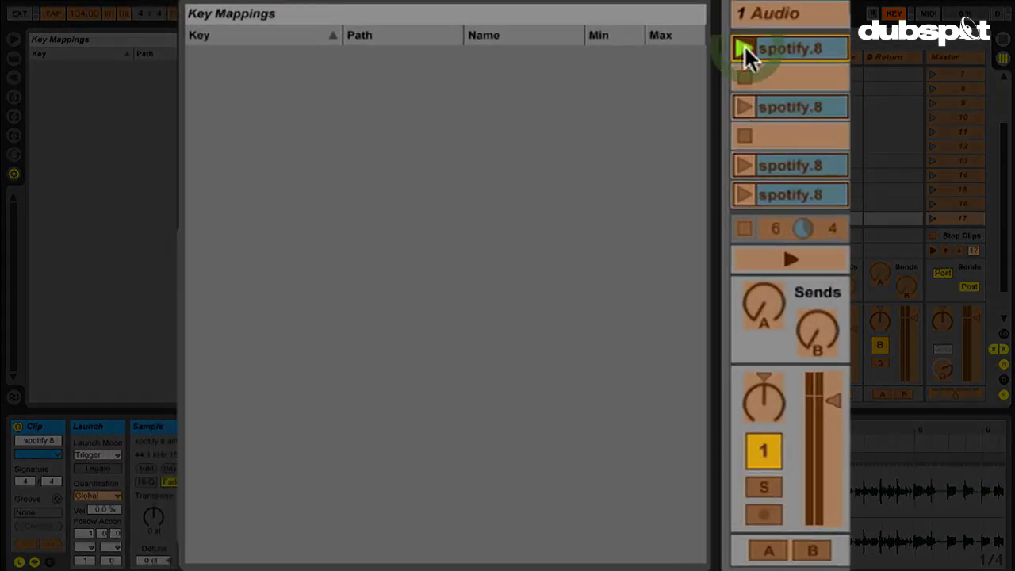
{"action": "left_click", "coordinate": [744, 48]}
{"action": "key", "text": "a"}
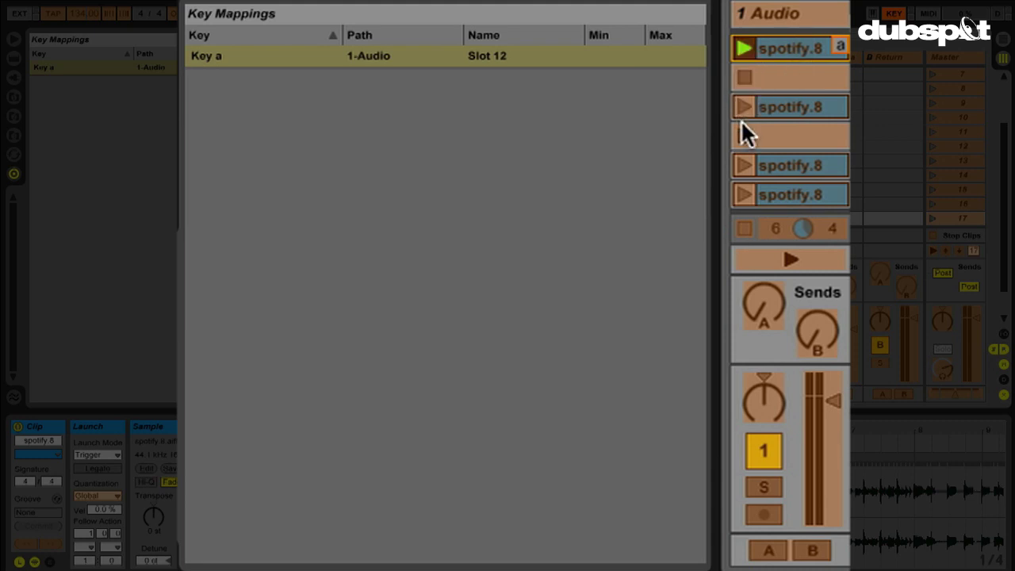
{"action": "left_click", "coordinate": [743, 103]}
{"action": "key", "text": "s"}
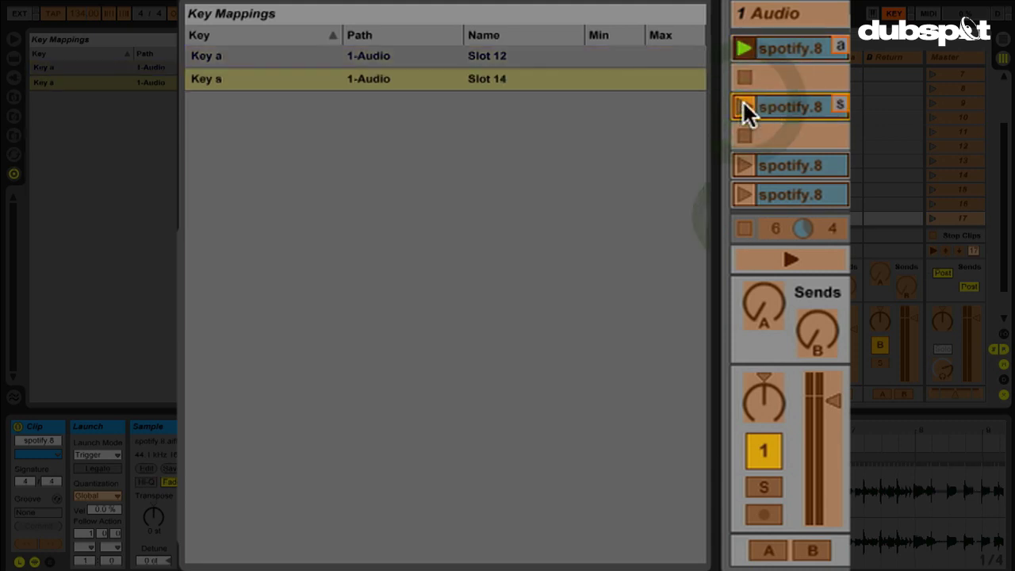
{"action": "left_click", "coordinate": [744, 163]}
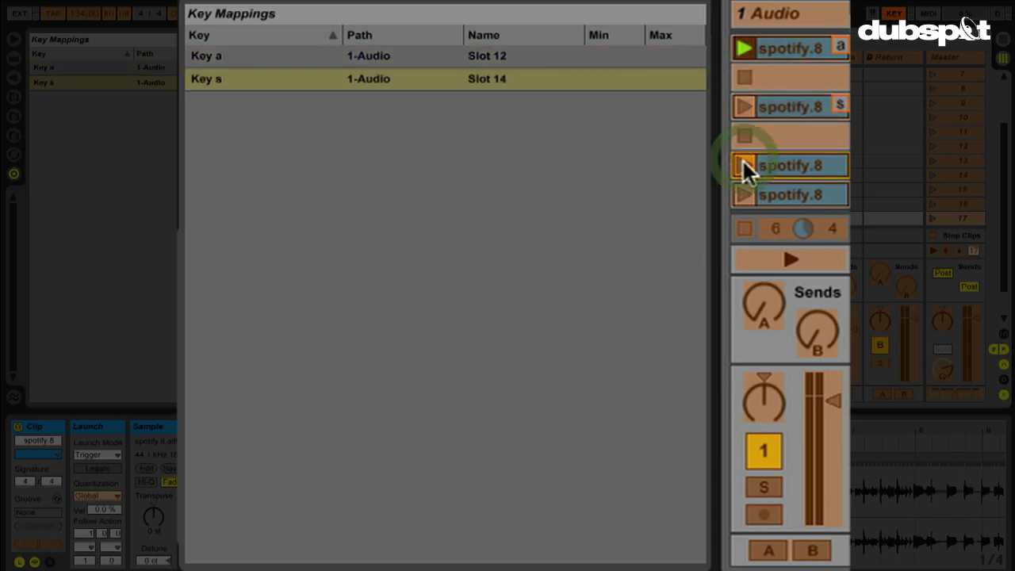
{"action": "key", "text": "d"}
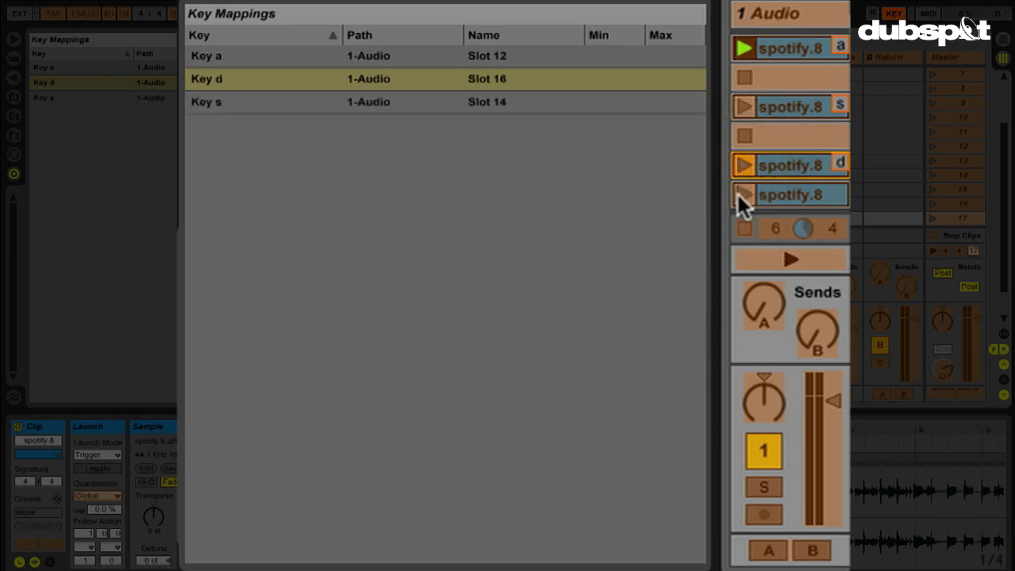
{"action": "left_click", "coordinate": [738, 197]}
{"action": "key", "text": "f"}
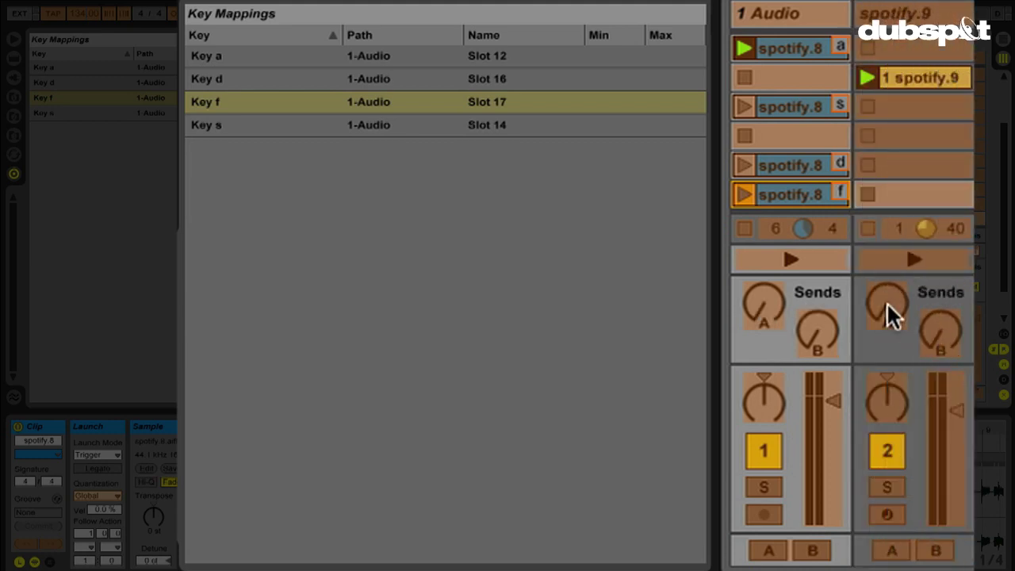
Step: Map uppercase Z to 1-Audio's A-Filter Delay send and lowercase z to spotify.9's send
{"action": "left_click", "coordinate": [766, 306]}
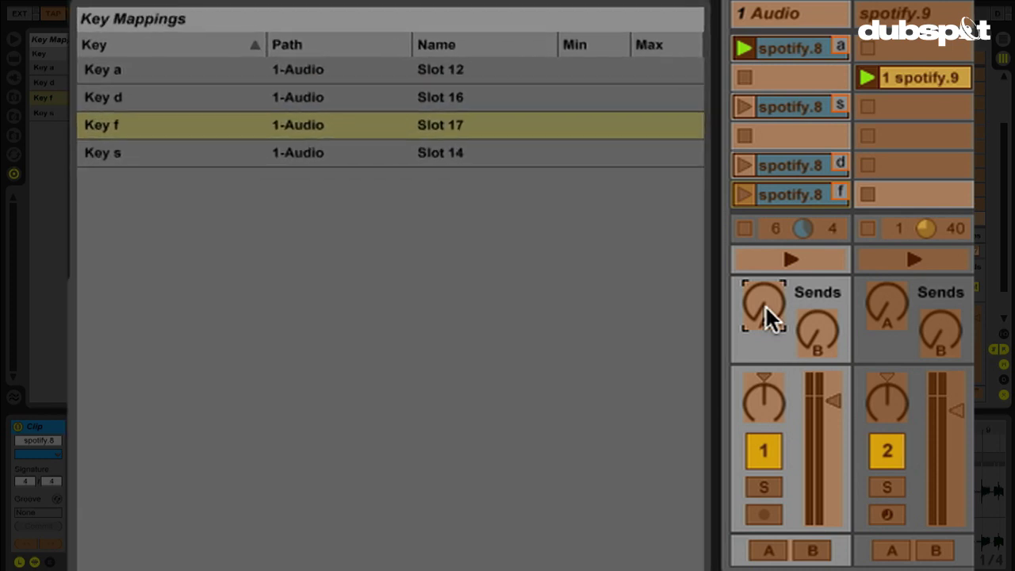
{"action": "key", "text": "z"}
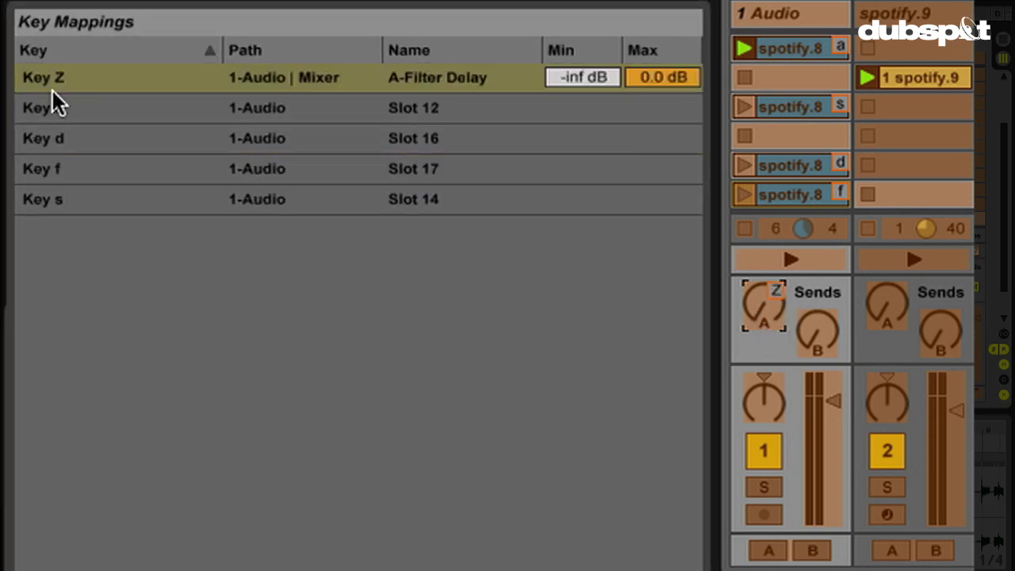
{"action": "left_click", "coordinate": [889, 302]}
{"action": "key", "text": "z"}
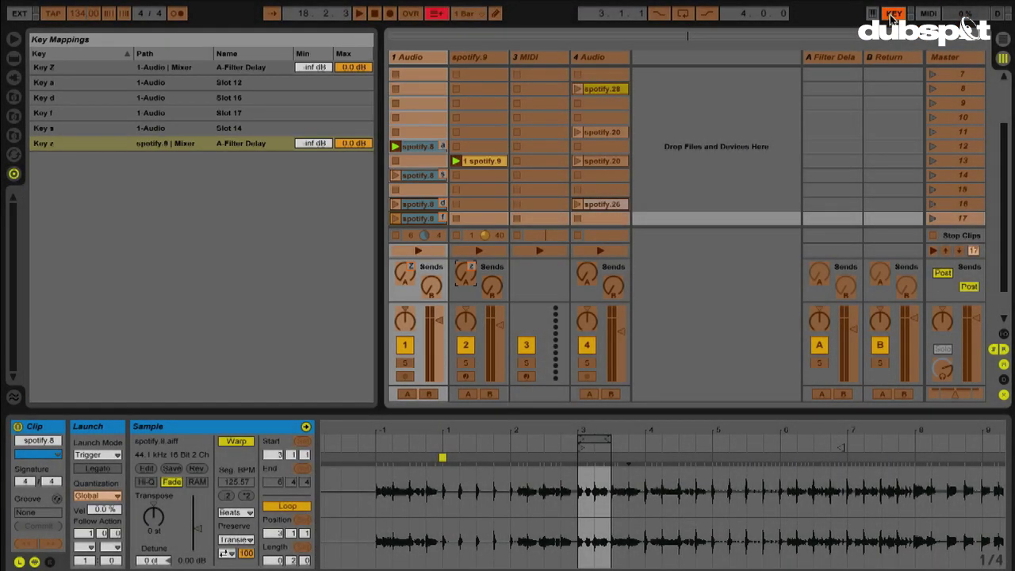
Step: Leave Key Map mode, play the set, and turn track 2's Send A up, then back down with z
{"action": "left_click", "coordinate": [891, 16]}
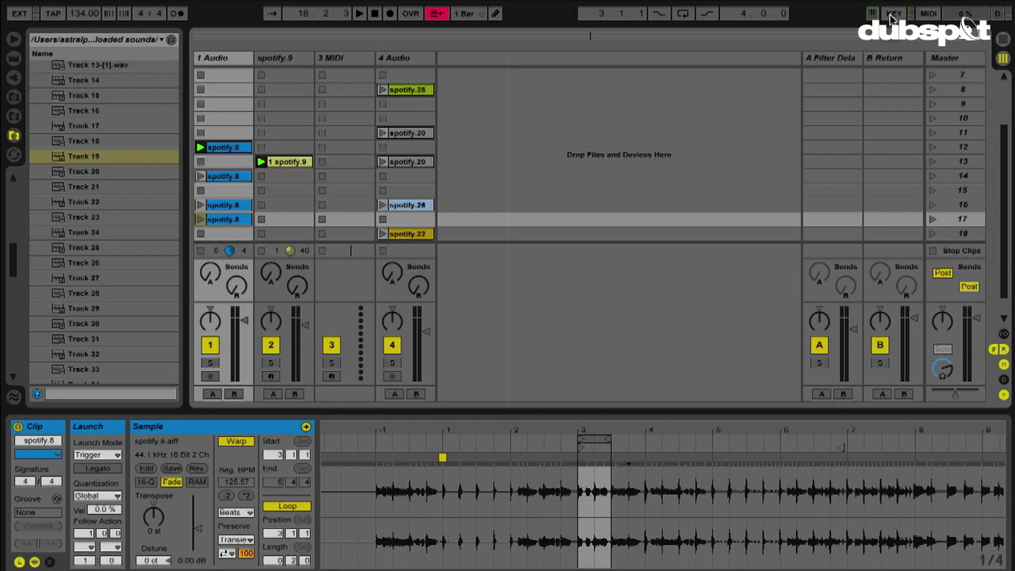
{"action": "key", "text": "space"}
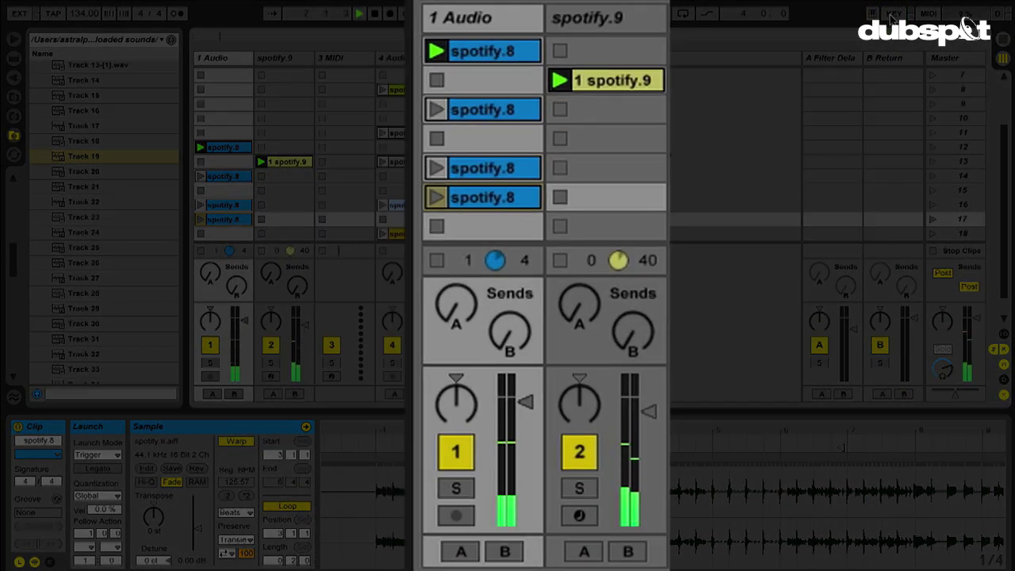
{"action": "left_click", "coordinate": [271, 273]}
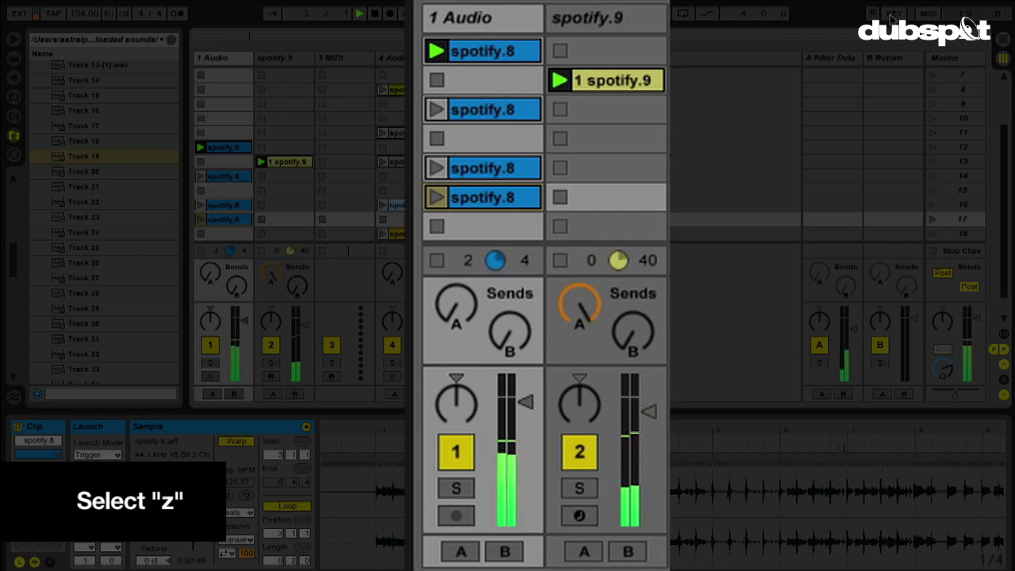
{"action": "key", "text": "z"}
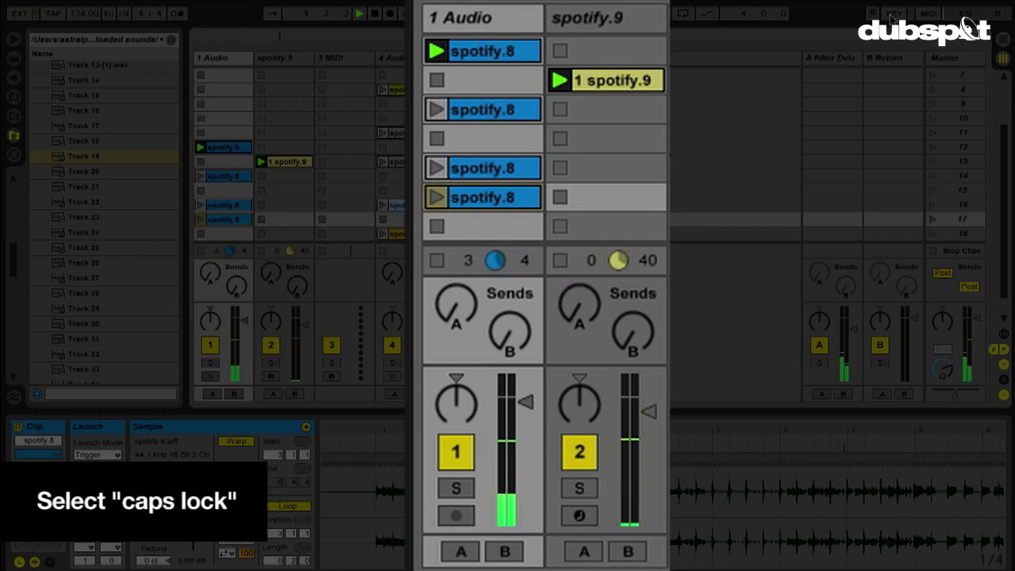
Step: Turn track 1's Send A up, then toggle both Send A levels using the mapped Z and z keys
{"action": "left_click", "coordinate": [210, 274]}
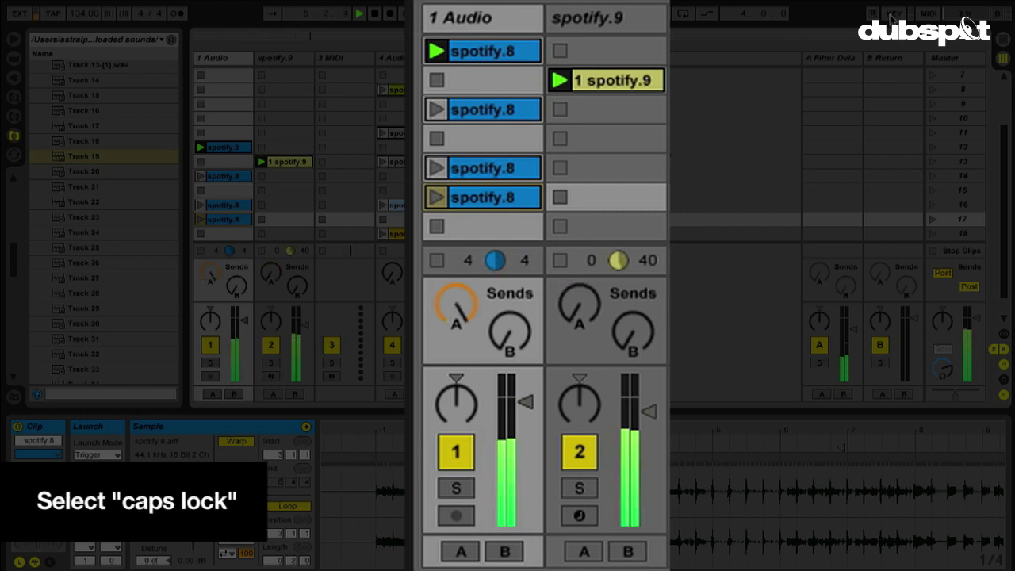
{"action": "key", "text": "Caps_Lock"}
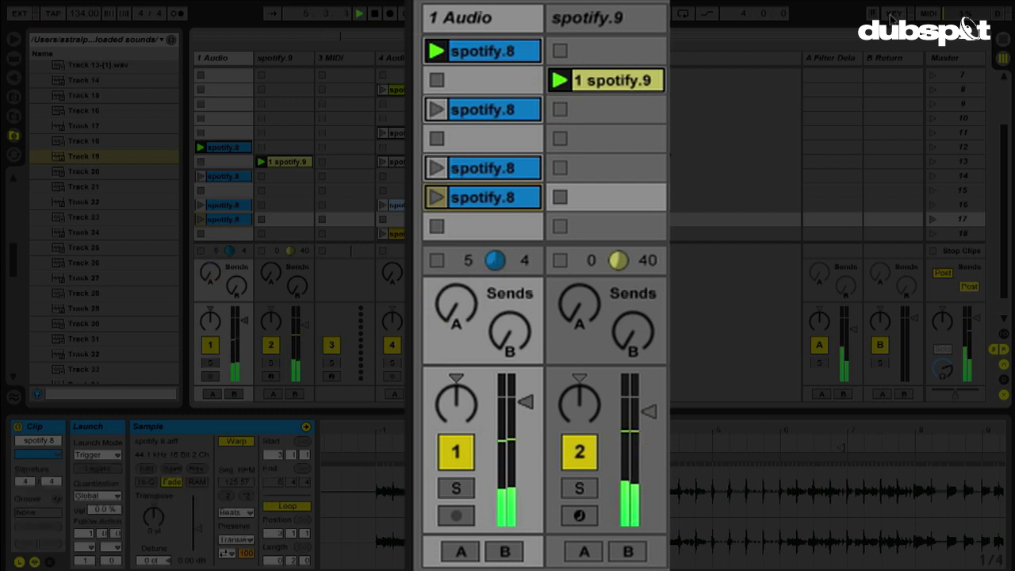
{"action": "key", "text": "Caps_Lock"}
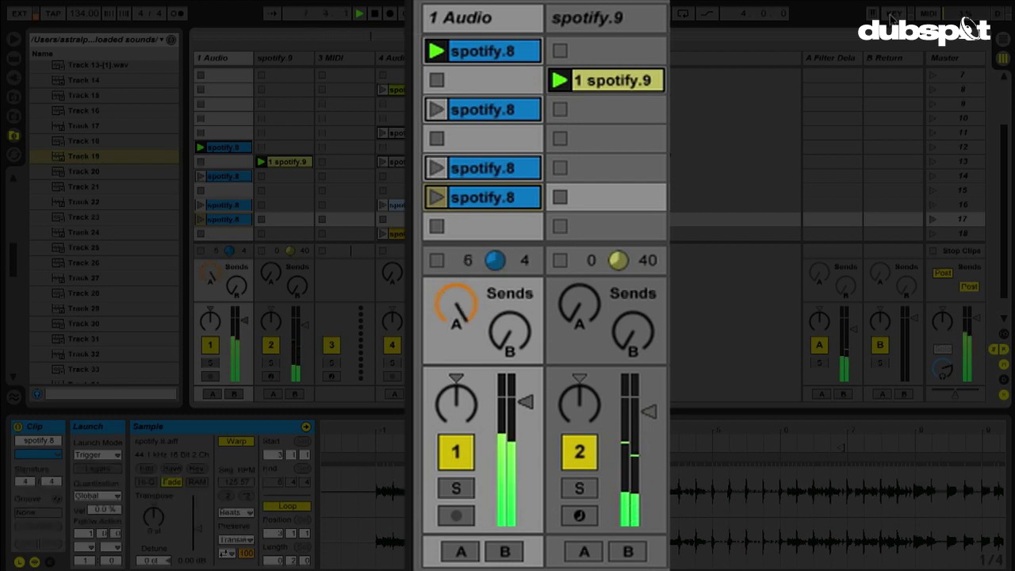
{"action": "key", "text": "Caps_Lock"}
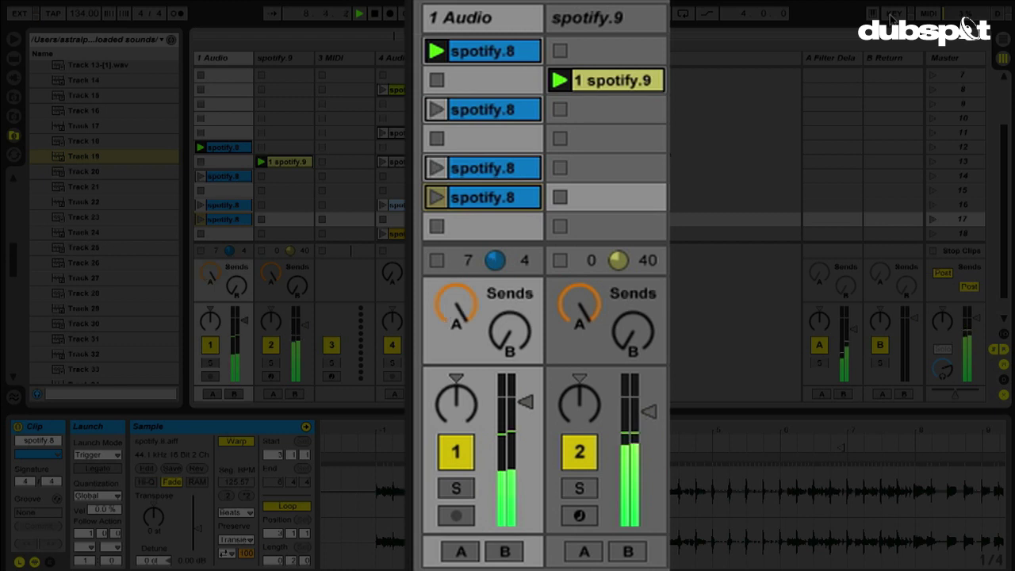
{"action": "key", "text": "Caps_Lock"}
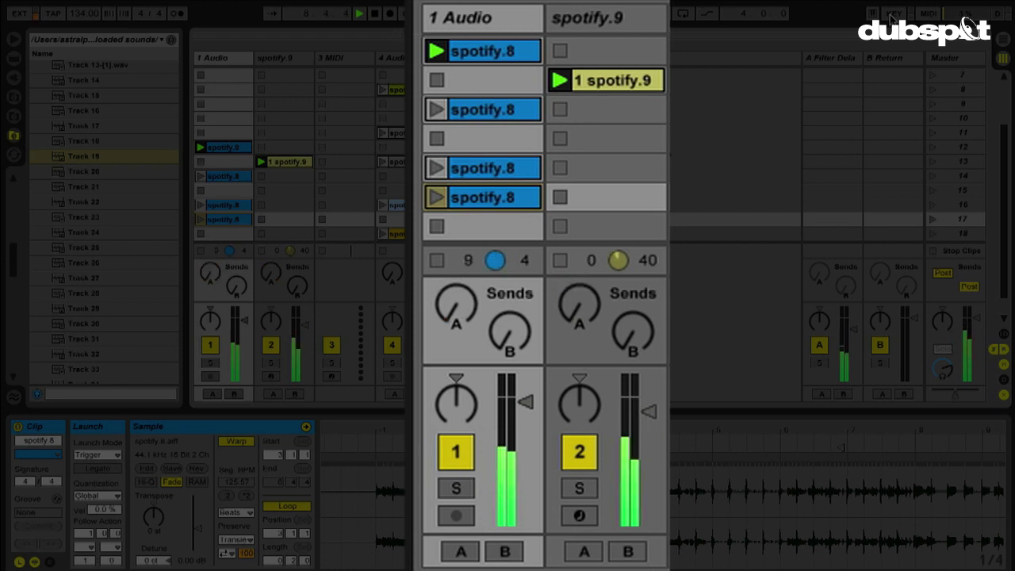